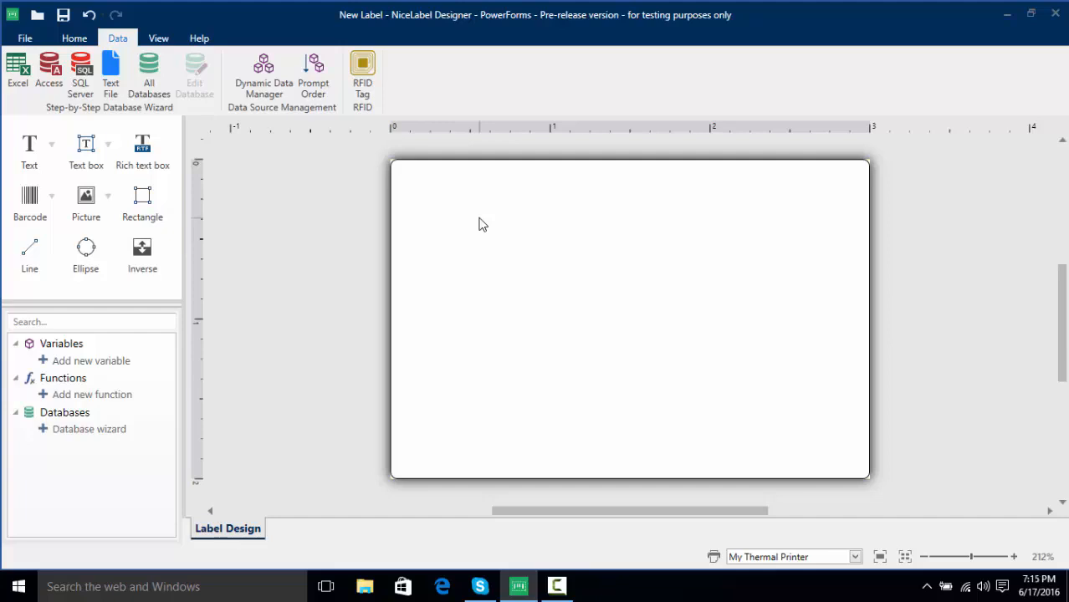
Step: Start an Access database connection for the label using Articles.mdb from the Database folder, and test the connection
{"action": "left_click", "coordinate": [48, 72]}
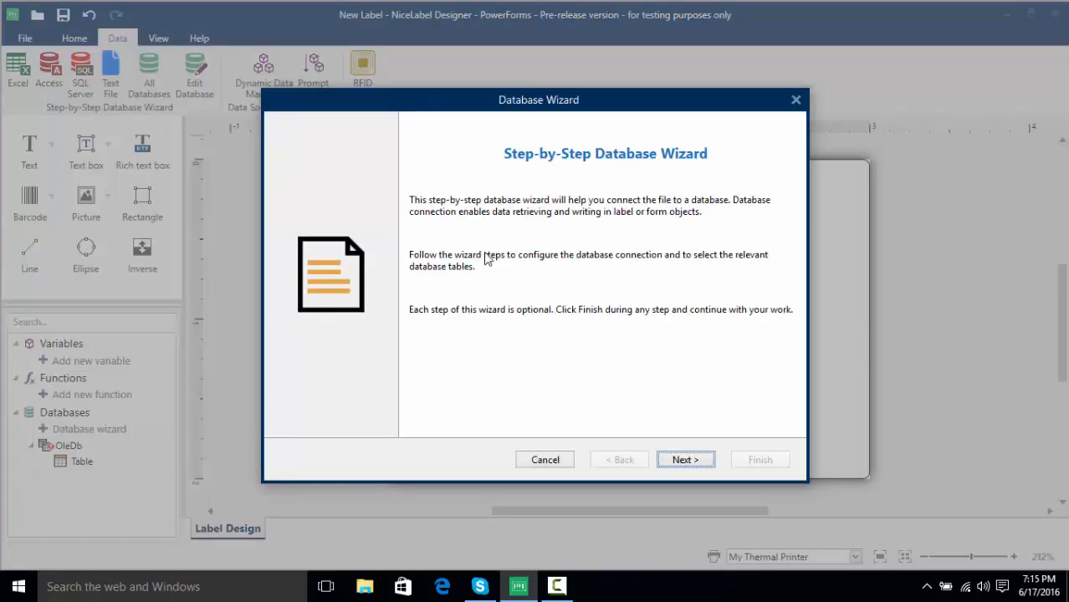
{"action": "left_click", "coordinate": [705, 463]}
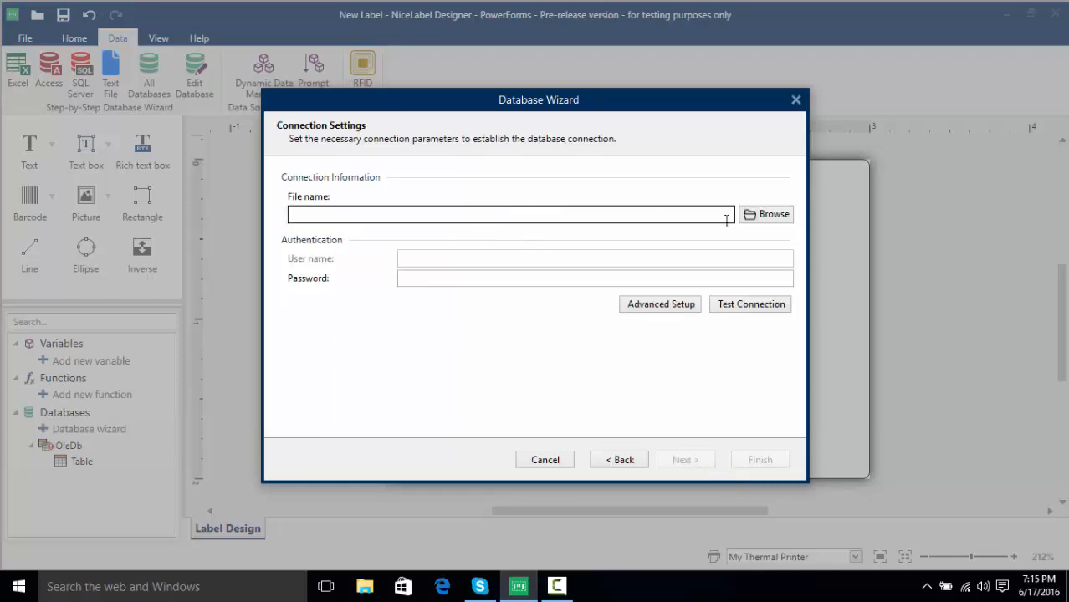
{"action": "left_click", "coordinate": [771, 215]}
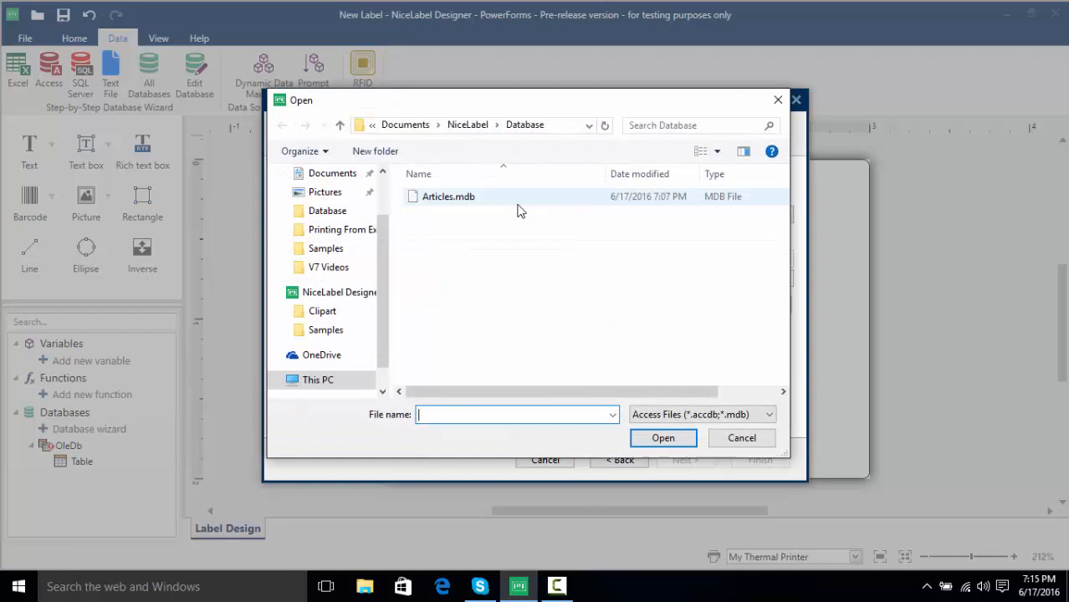
{"action": "left_click", "coordinate": [450, 200]}
{"action": "left_click", "coordinate": [662, 437]}
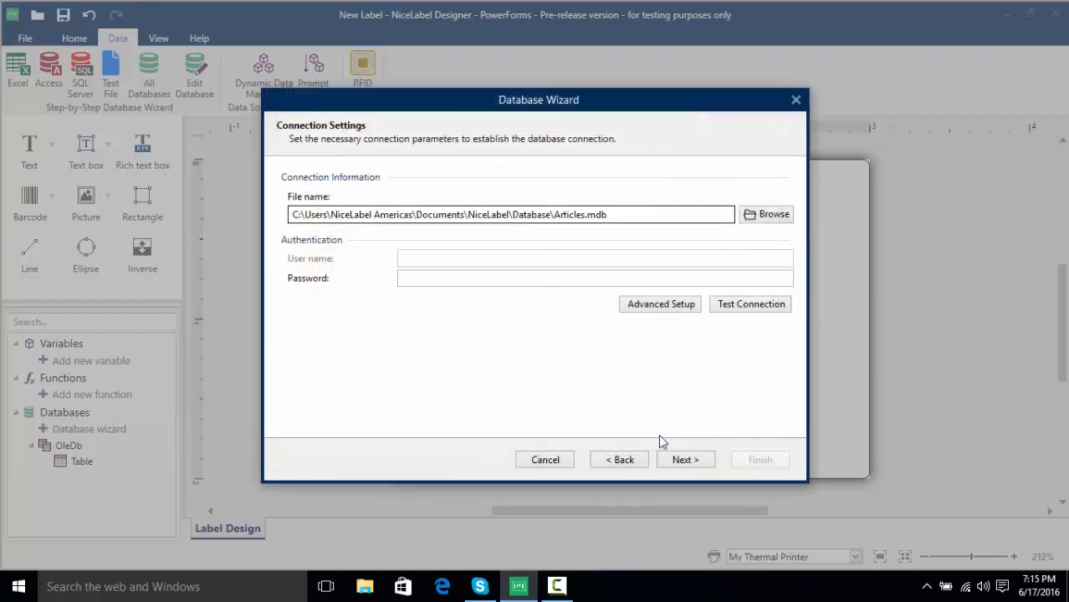
{"action": "left_click", "coordinate": [728, 307]}
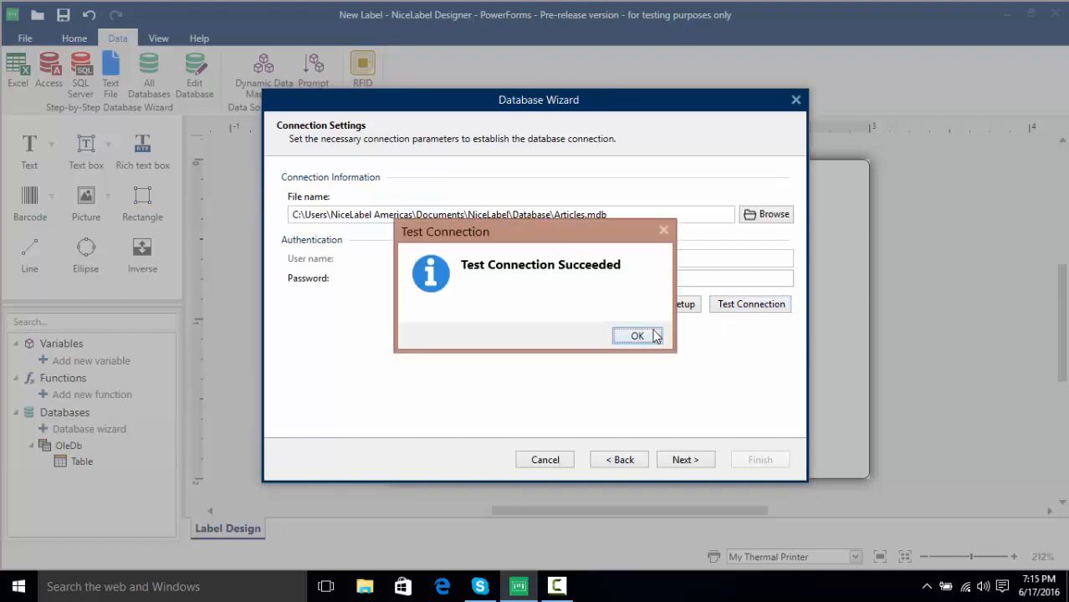
{"action": "left_click", "coordinate": [637, 337]}
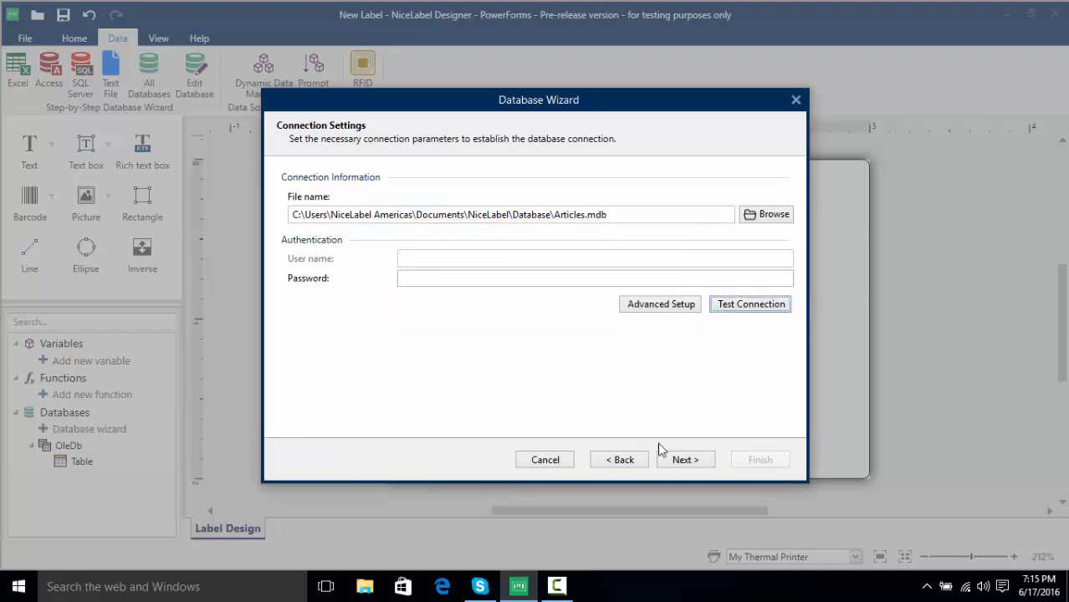
Step: Remove the Length and Structure3 fields from the selected fields of the Articles table
{"action": "left_click", "coordinate": [678, 460]}
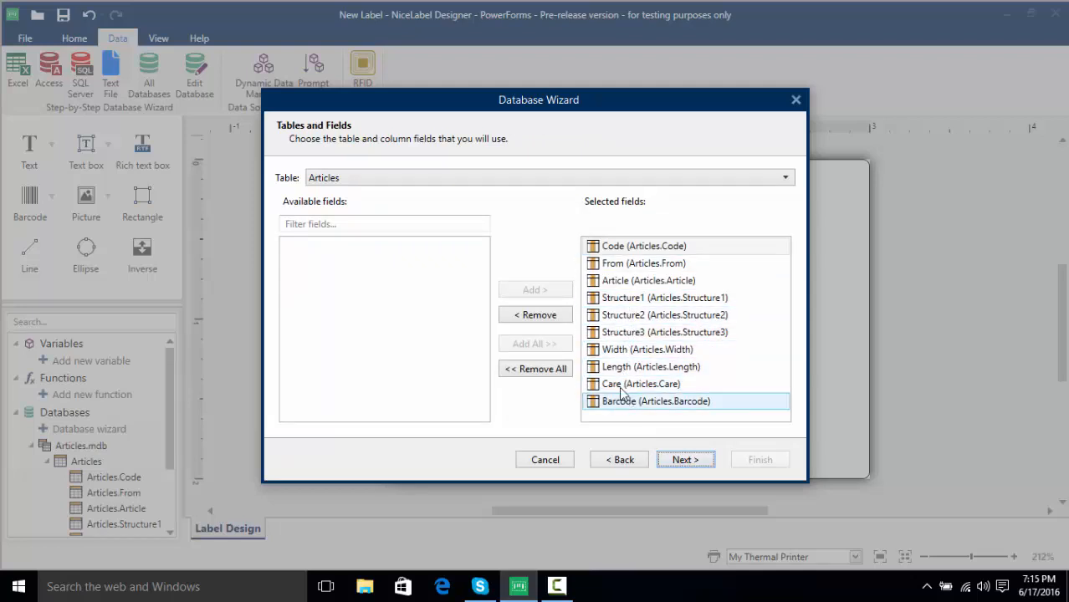
{"action": "left_click", "coordinate": [602, 364]}
{"action": "left_click", "coordinate": [548, 315]}
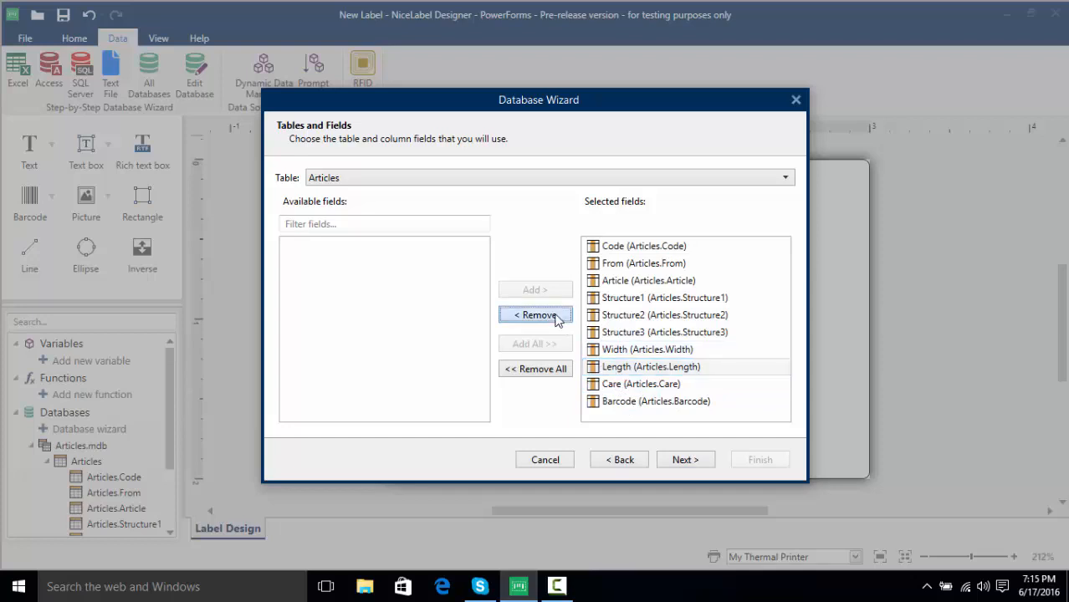
{"action": "left_click", "coordinate": [645, 332]}
{"action": "left_click", "coordinate": [540, 314]}
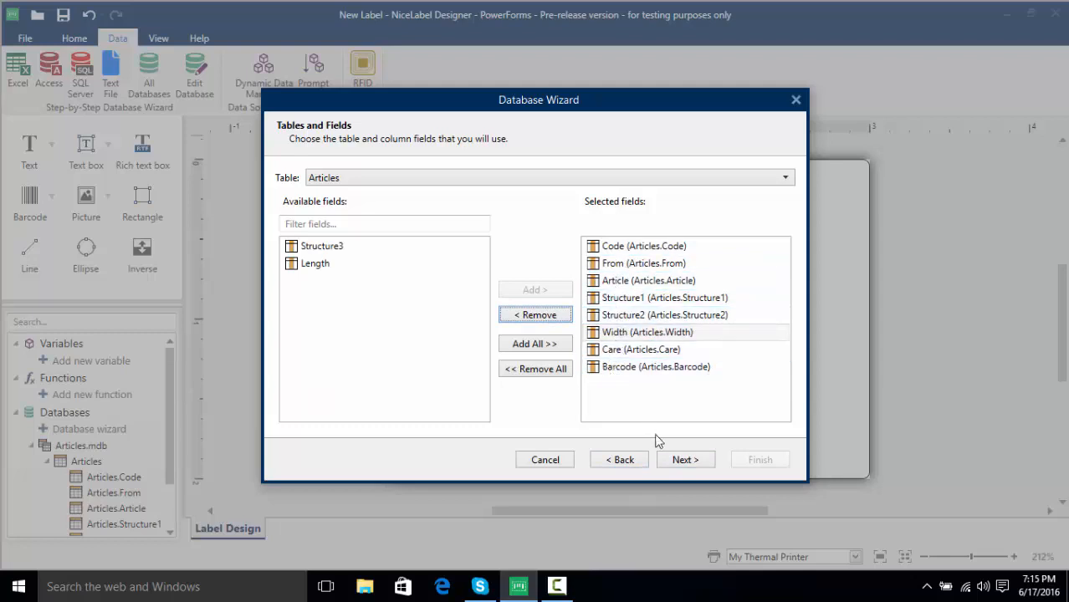
Step: Accept a fixed number of 1 printed label per record and a label text object for each field
{"action": "left_click", "coordinate": [677, 460]}
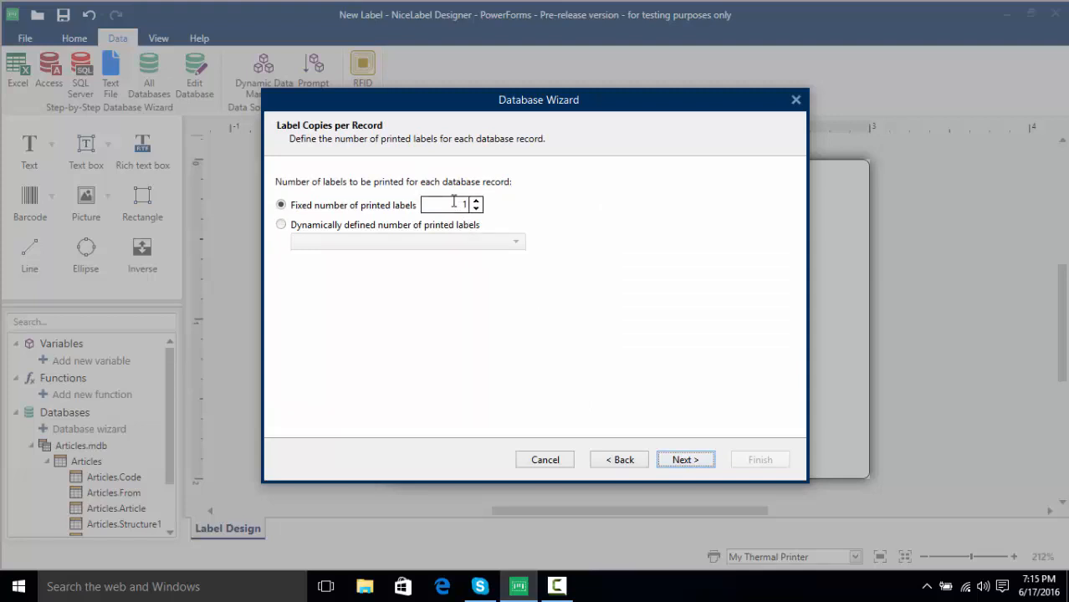
{"action": "left_click", "coordinate": [684, 461]}
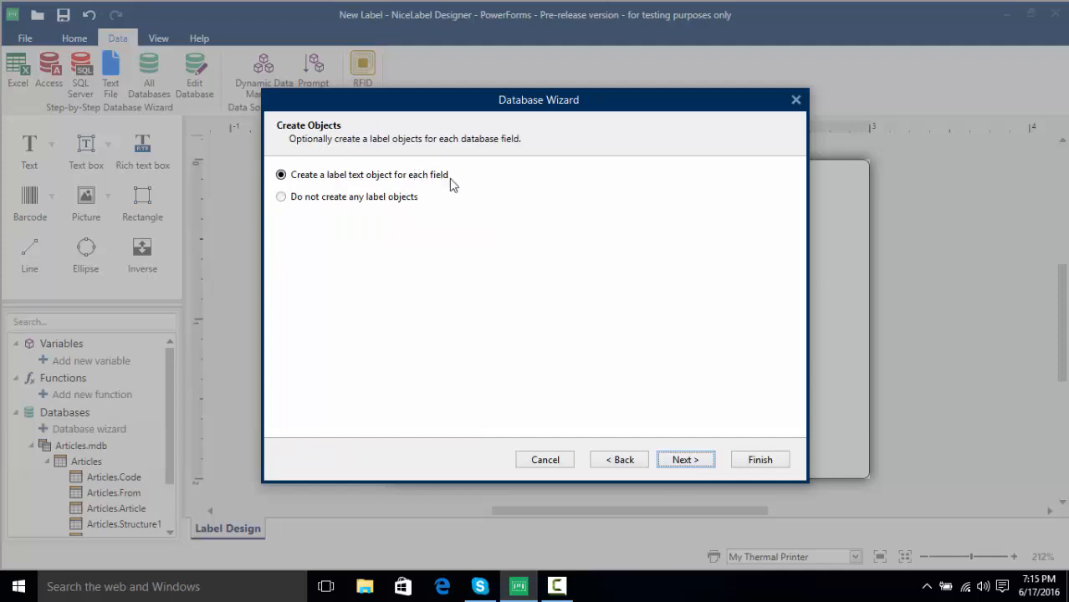
{"action": "left_click", "coordinate": [682, 461]}
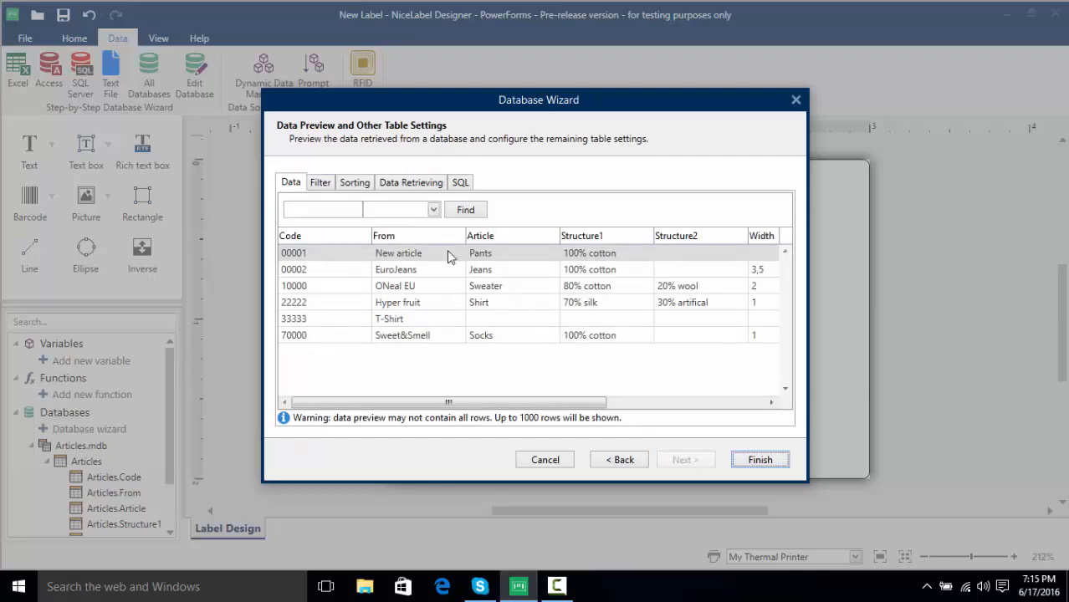
Step: Enable a filter on the table with the condition Article IS NOT NULL and finish the database wizard
{"action": "left_click", "coordinate": [321, 185]}
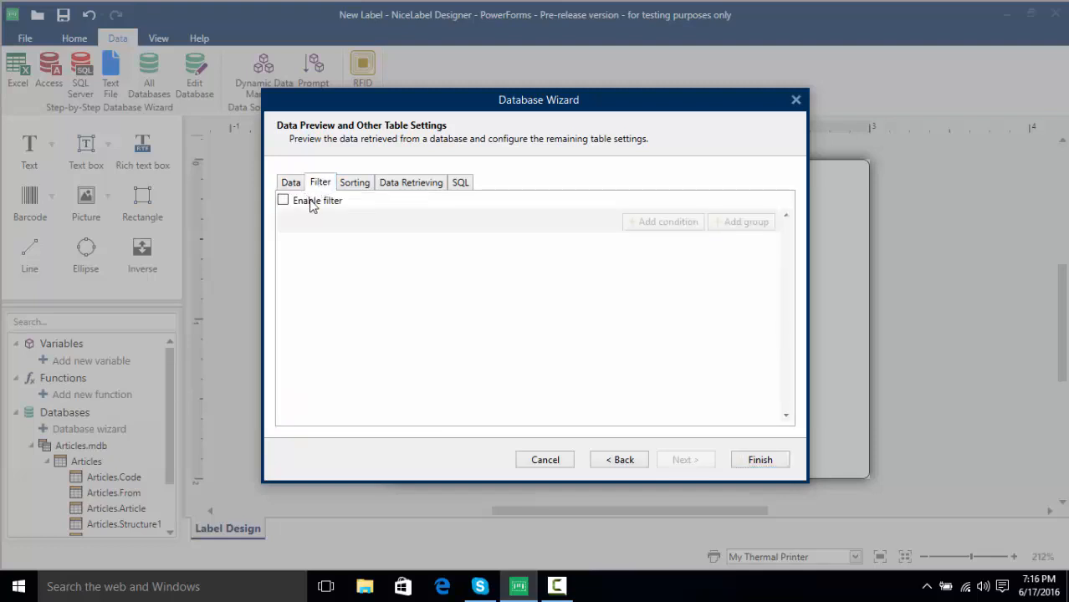
{"action": "left_click", "coordinate": [311, 205]}
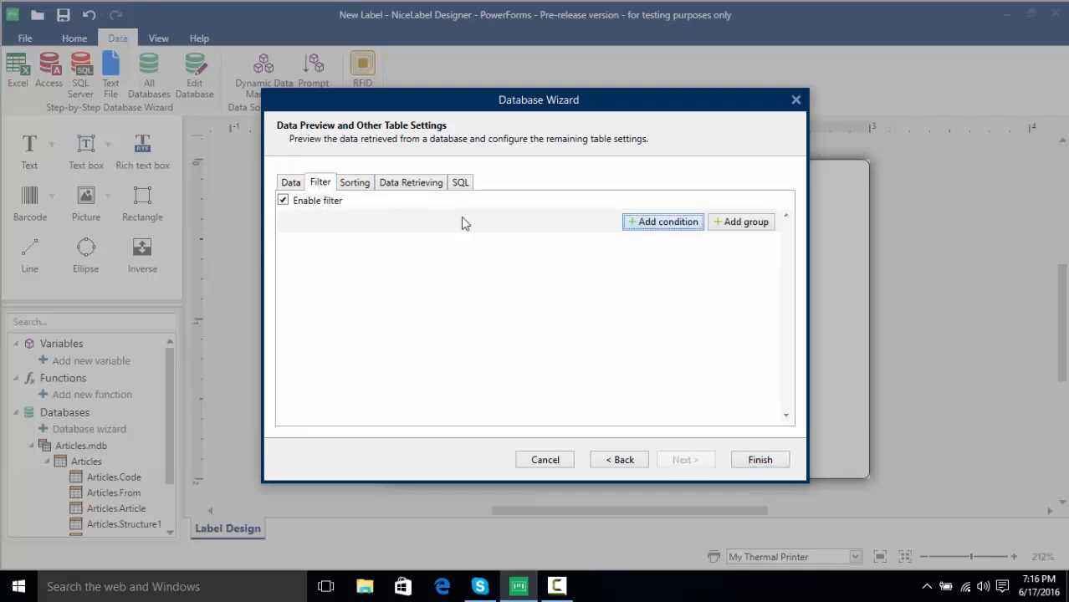
{"action": "left_click", "coordinate": [406, 243]}
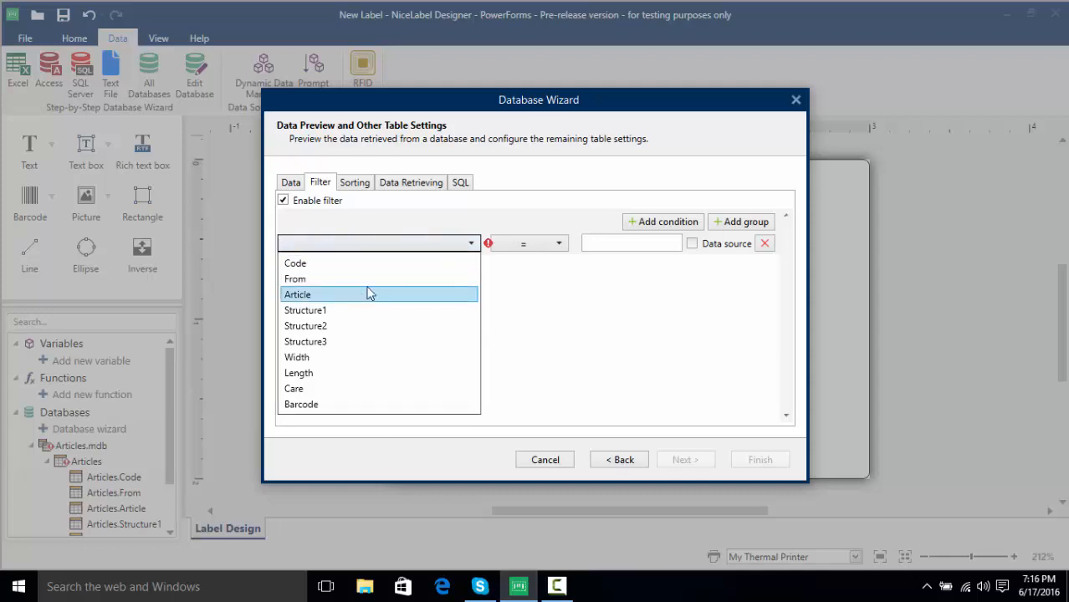
{"action": "left_click", "coordinate": [371, 295]}
{"action": "left_click", "coordinate": [556, 244]}
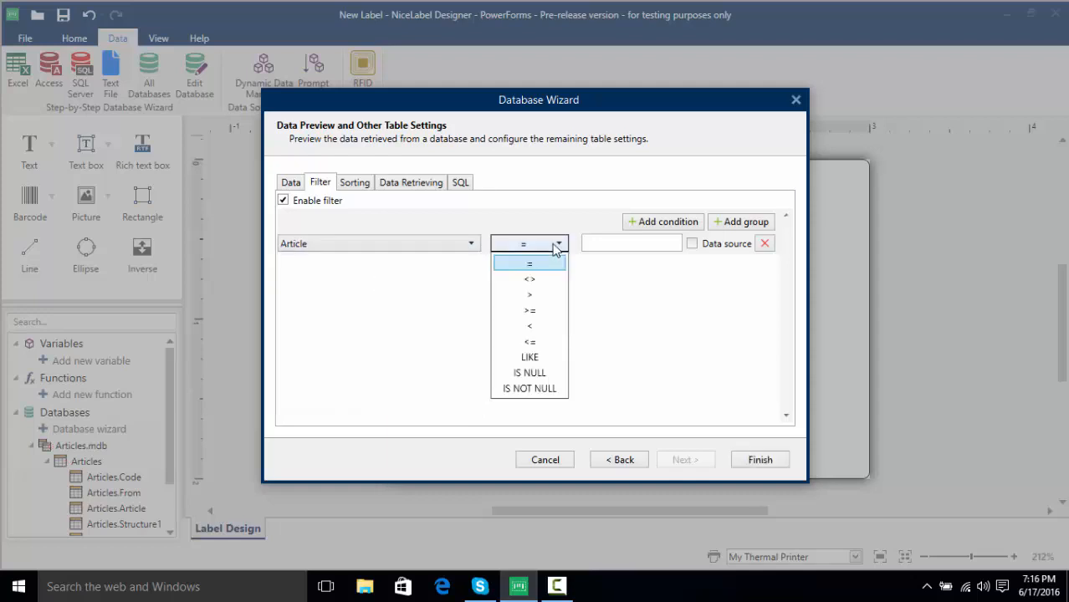
{"action": "left_click", "coordinate": [537, 389]}
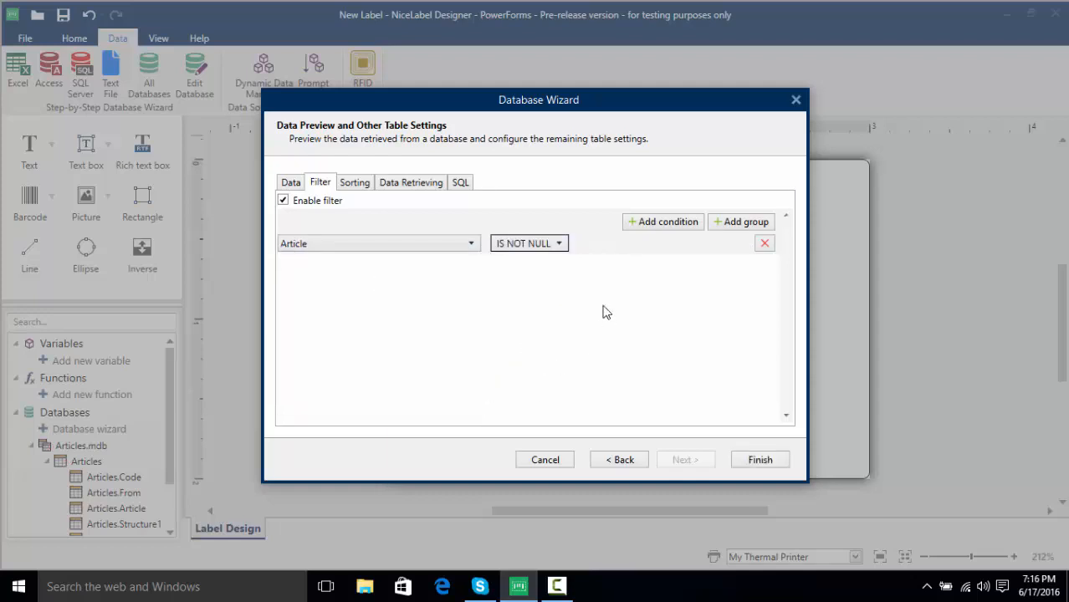
{"action": "left_click", "coordinate": [744, 460]}
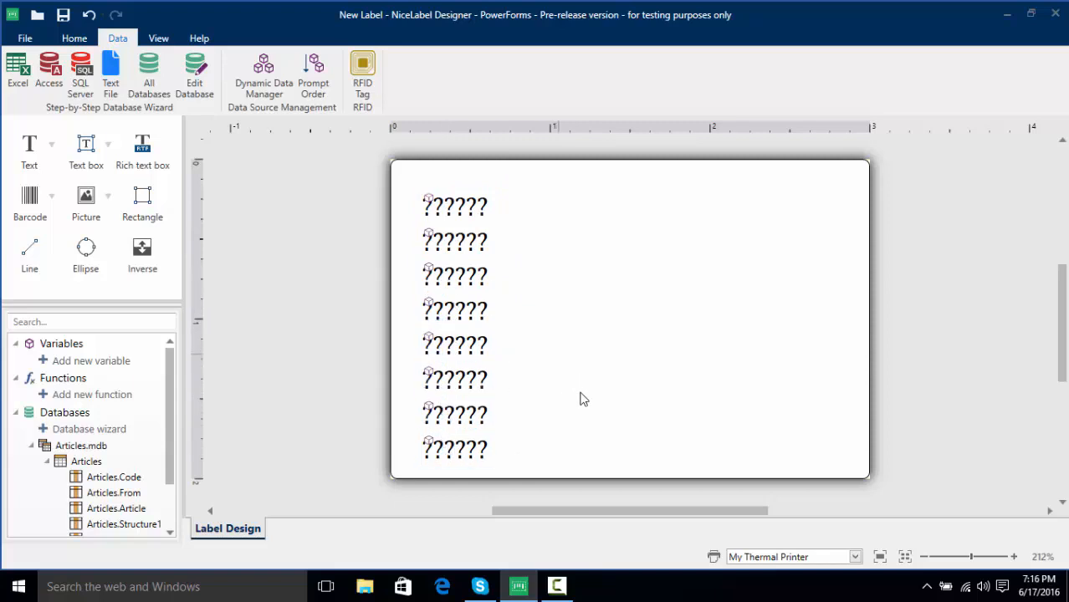
Step: Examine the Articles table's fields, filter, sorting, data retrieving, SQL and data in the Dynamic Data Manager, plus the From field's details
{"action": "left_click", "coordinate": [276, 90]}
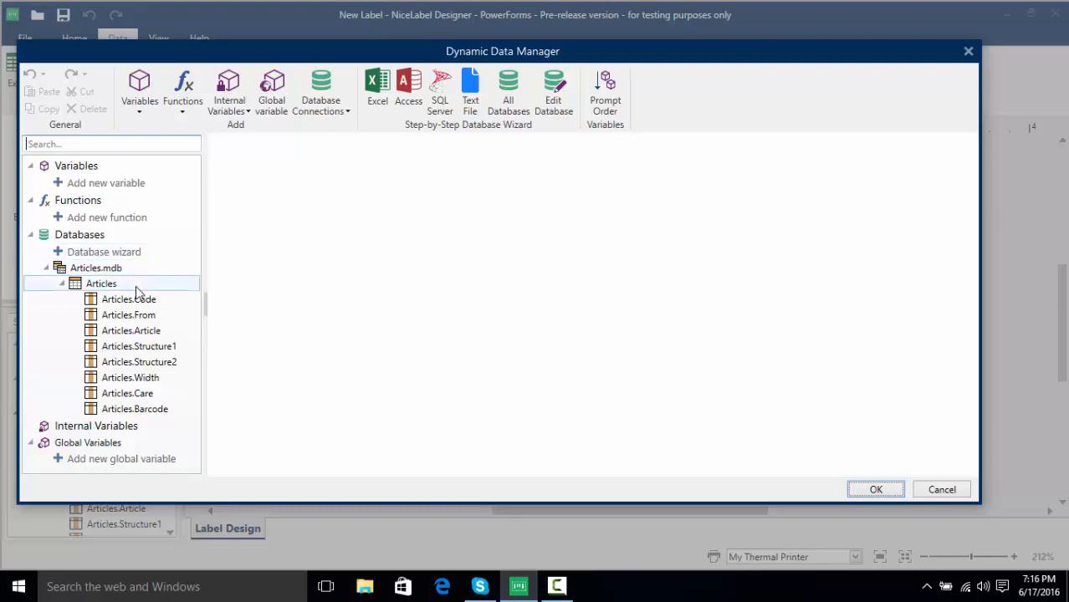
{"action": "left_click", "coordinate": [102, 283]}
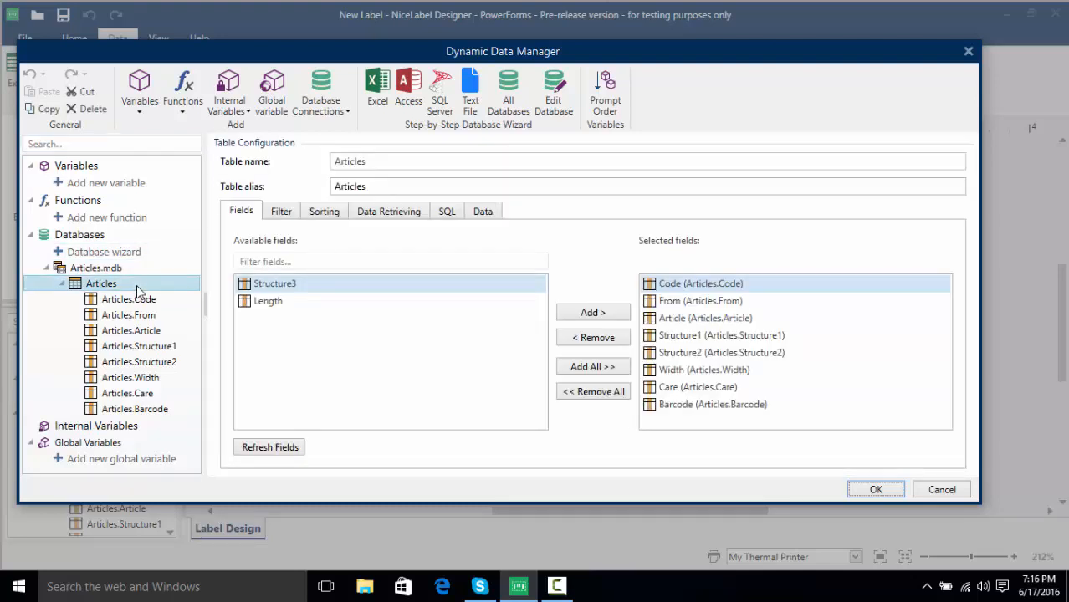
{"action": "left_click", "coordinate": [281, 212]}
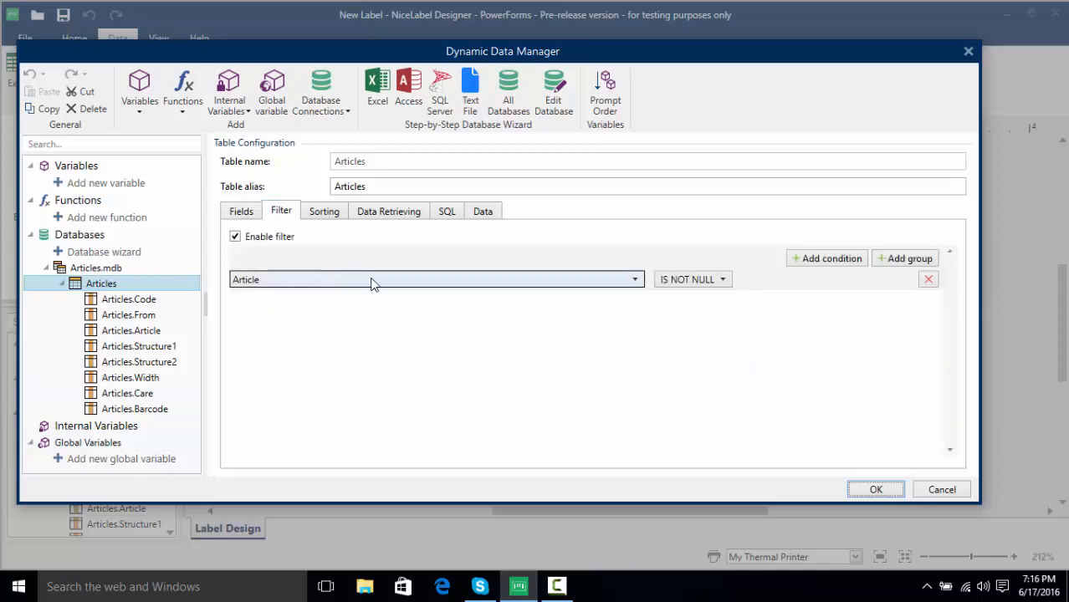
{"action": "left_click", "coordinate": [316, 218]}
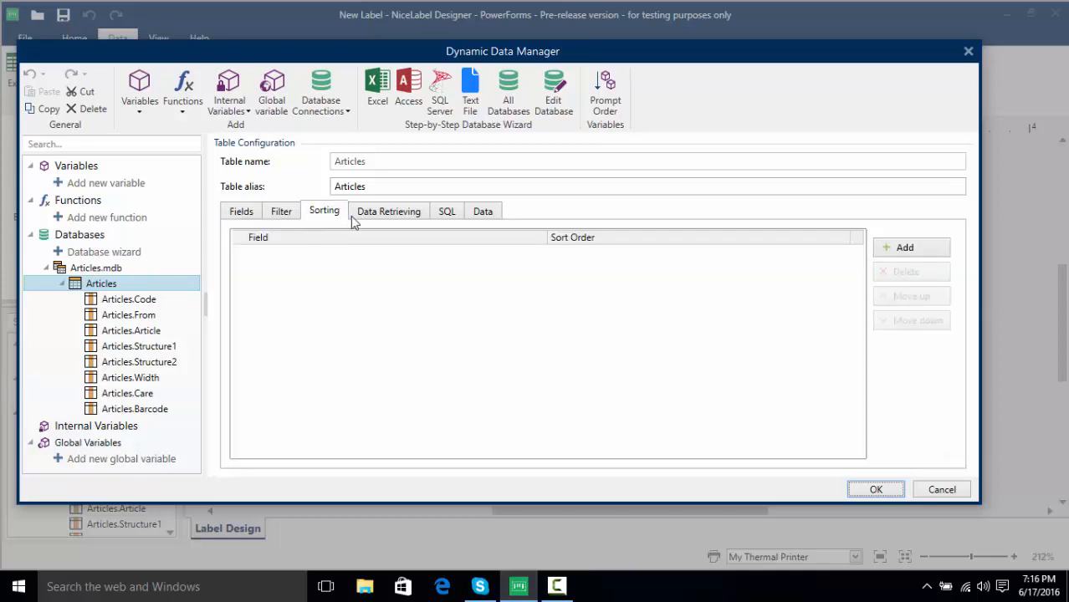
{"action": "left_click", "coordinate": [351, 216]}
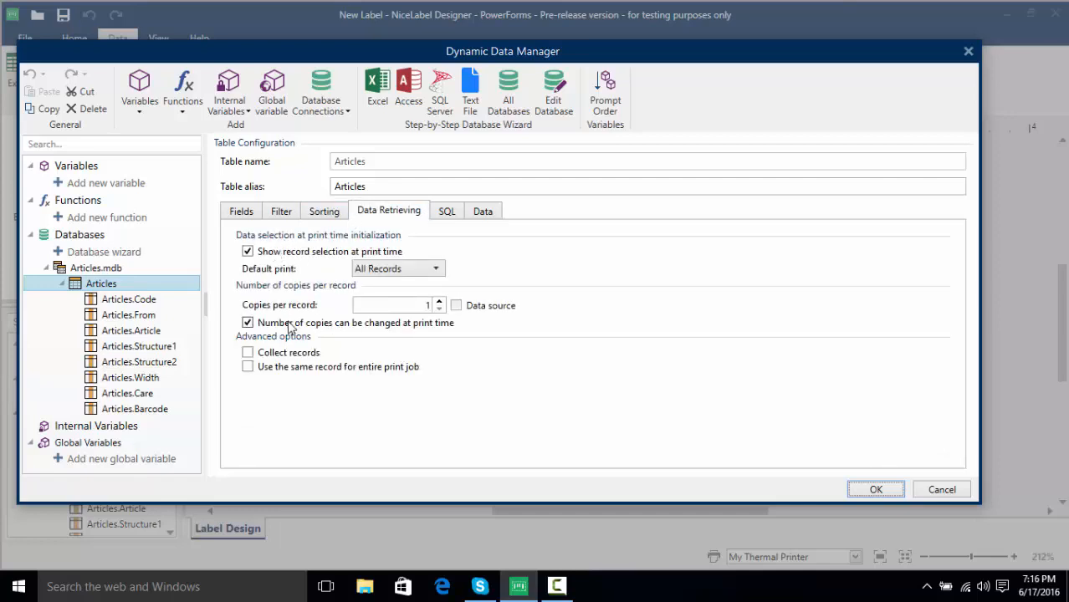
{"action": "left_click", "coordinate": [453, 207]}
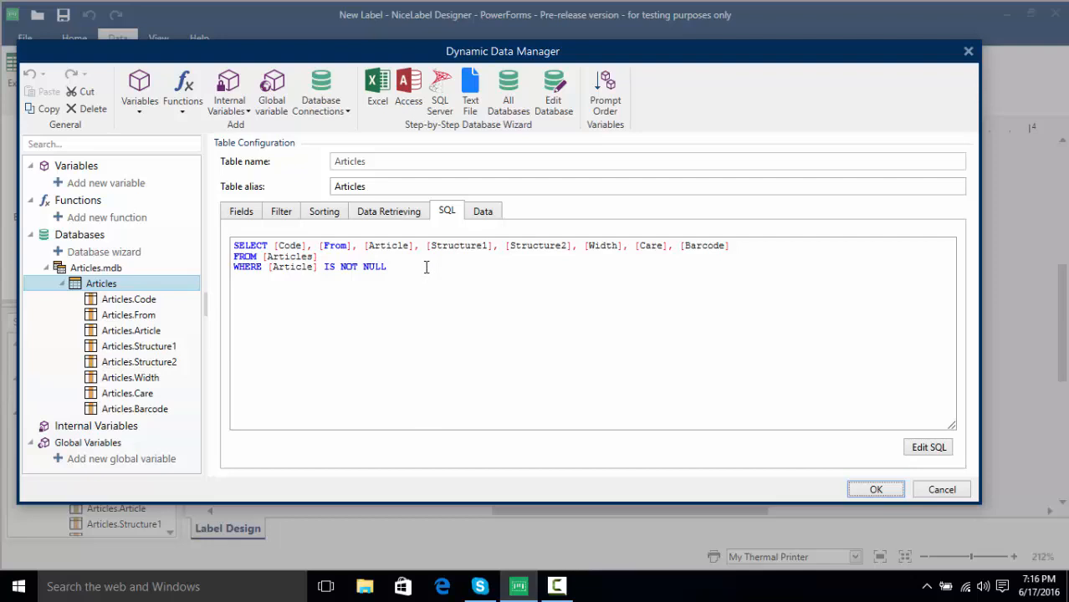
{"action": "left_click", "coordinate": [481, 212]}
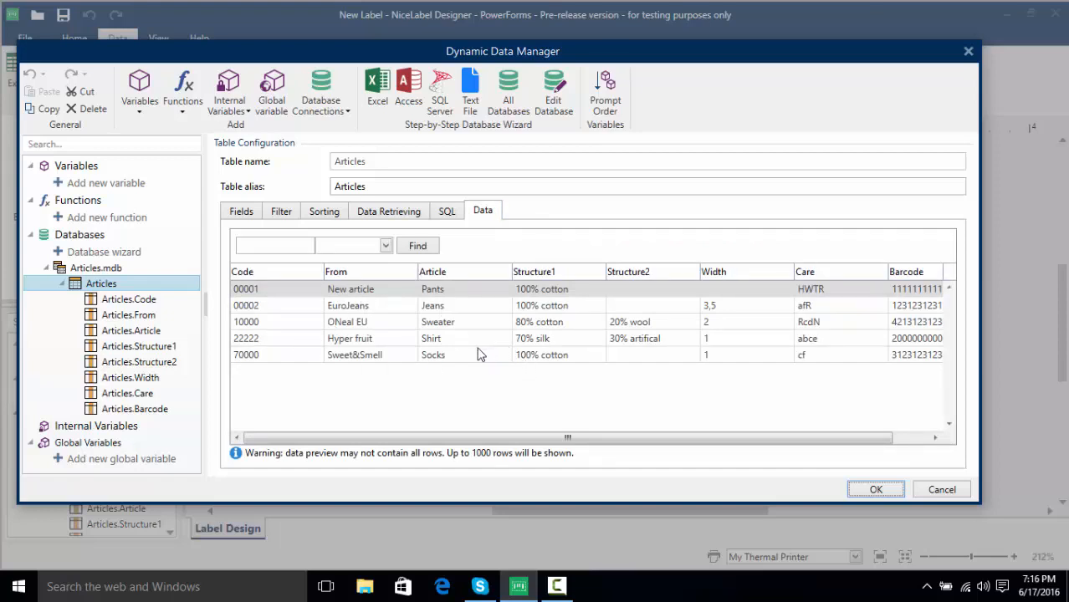
{"action": "left_click", "coordinate": [285, 212]}
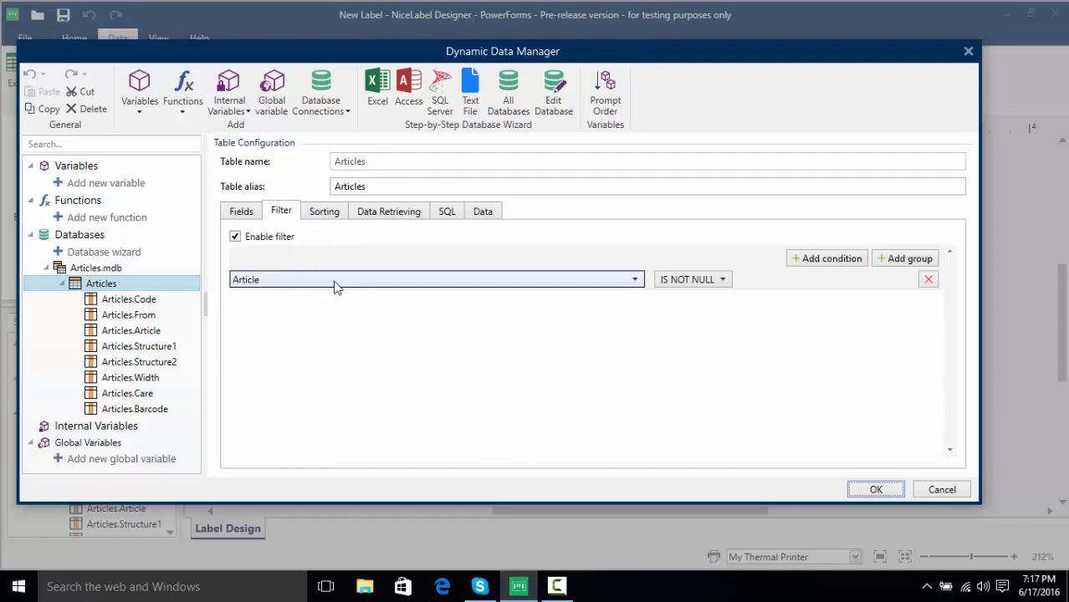
{"action": "left_click", "coordinate": [251, 212]}
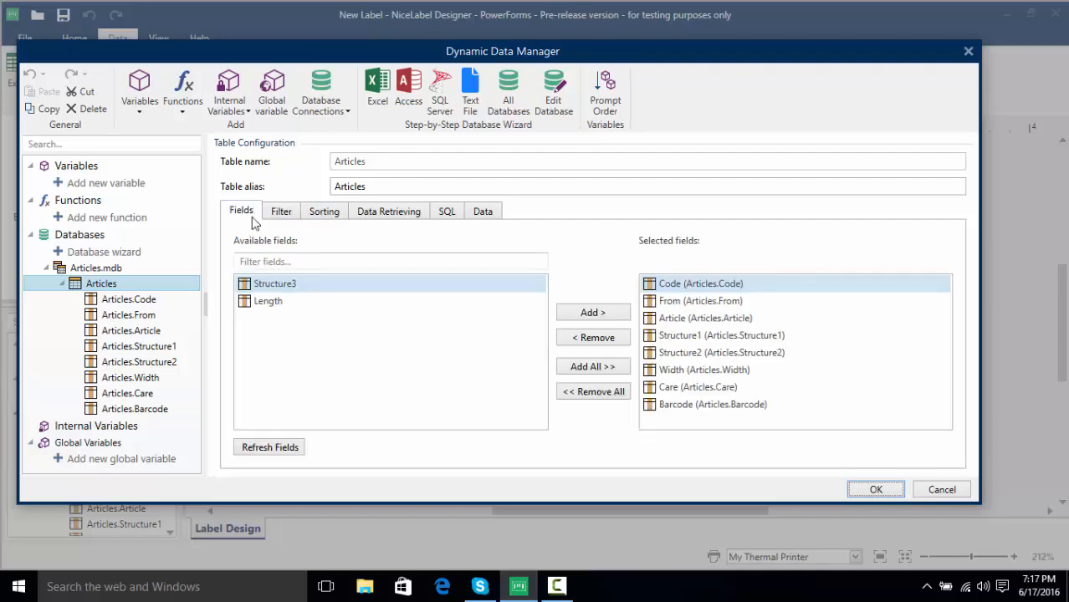
{"action": "left_click", "coordinate": [150, 315]}
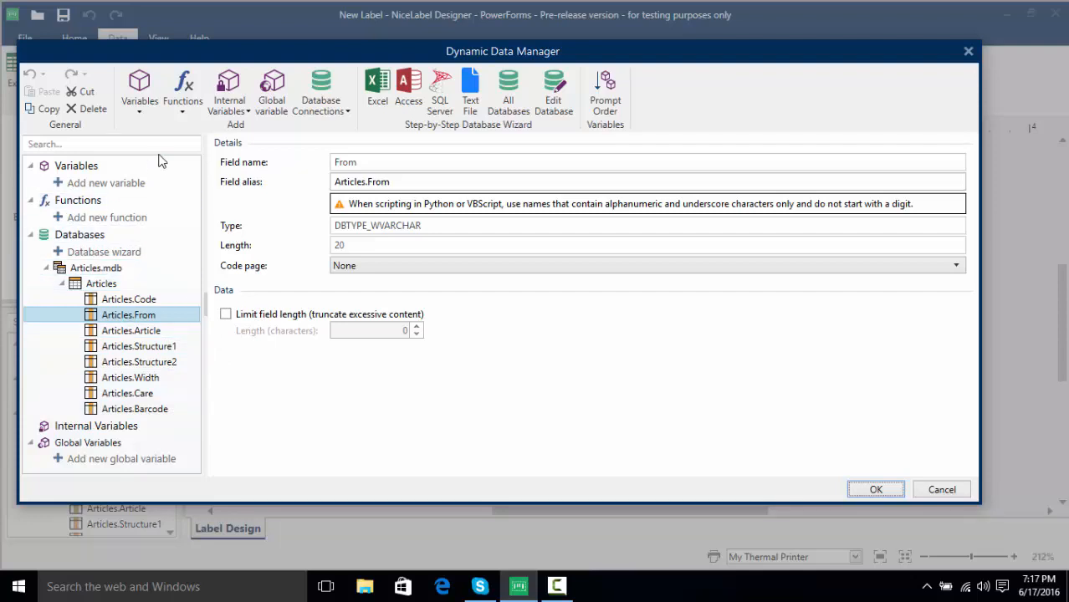
Step: Add a Microsoft Excel database connection to the Pasta.xls file in the Dynamic Data Manager
{"action": "left_click", "coordinate": [332, 117]}
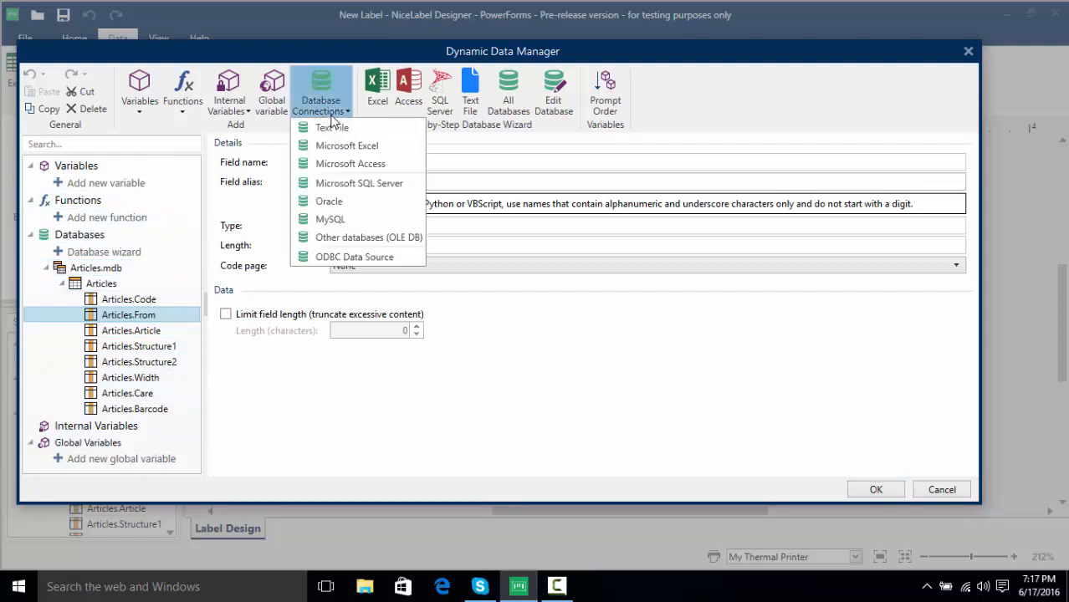
{"action": "left_click", "coordinate": [235, 351]}
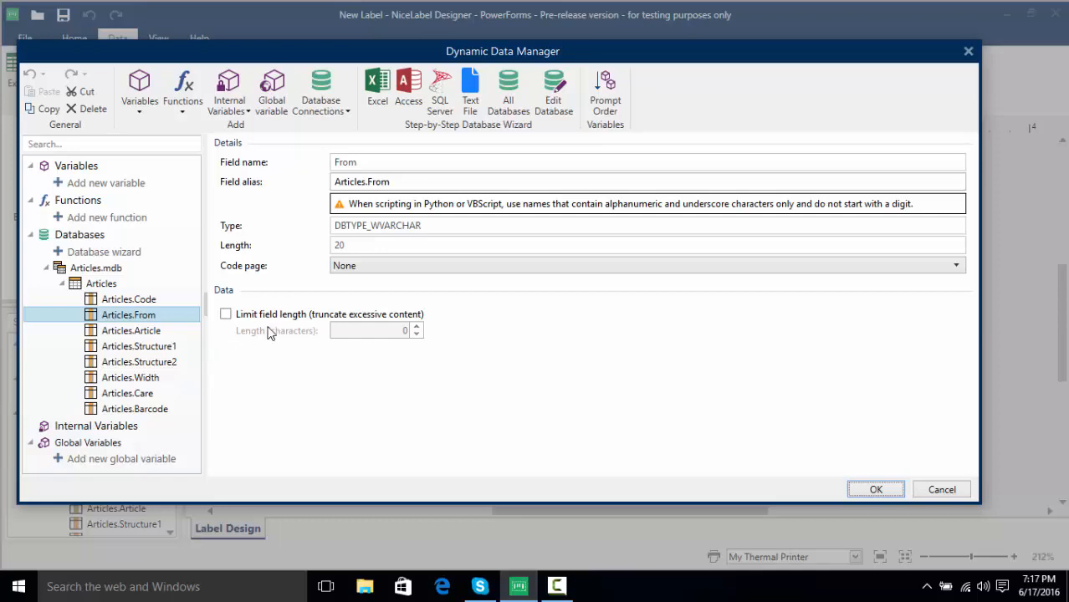
{"action": "left_click", "coordinate": [330, 110]}
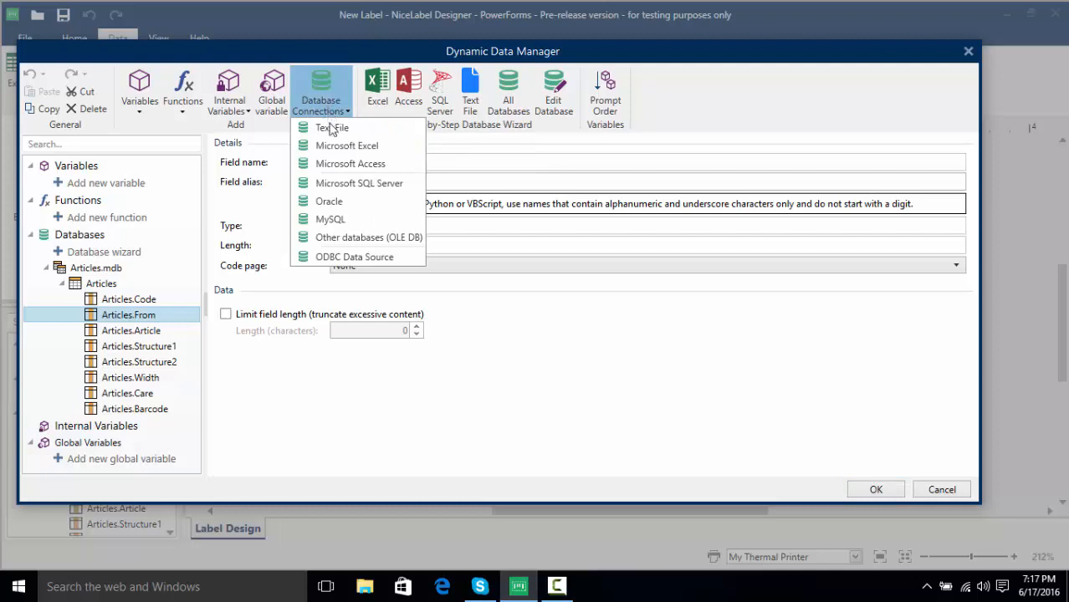
{"action": "left_click", "coordinate": [333, 148]}
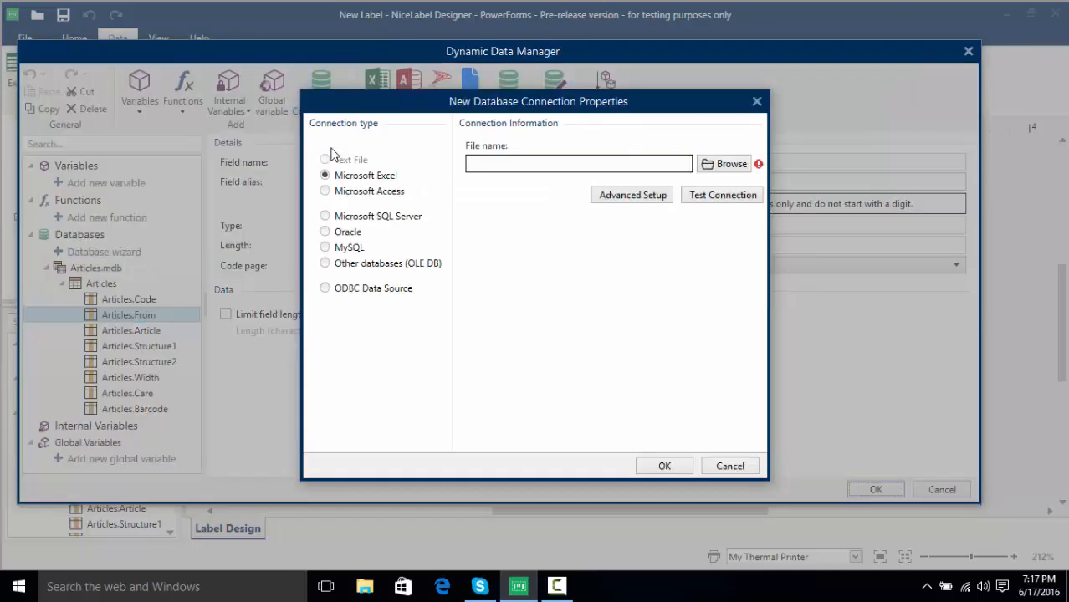
{"action": "left_click", "coordinate": [724, 164]}
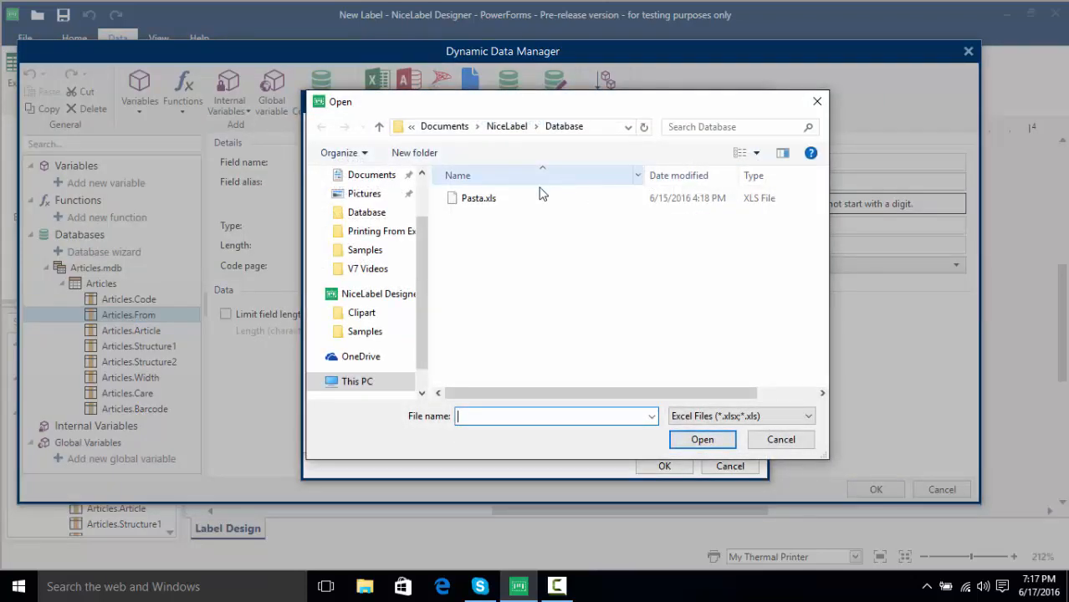
{"action": "left_click", "coordinate": [535, 199]}
{"action": "left_click", "coordinate": [705, 449]}
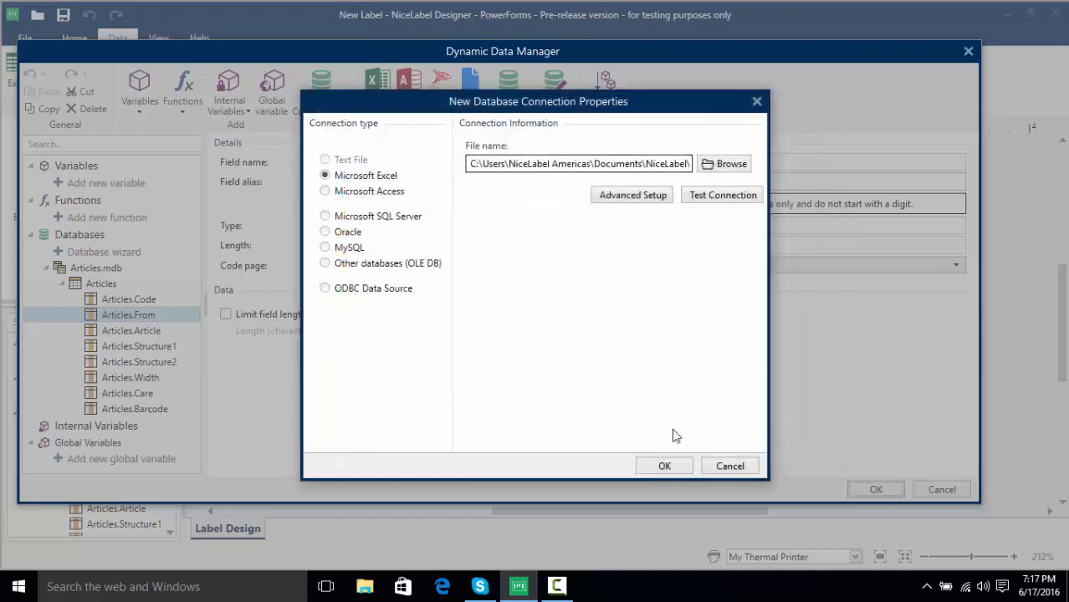
{"action": "left_click", "coordinate": [664, 466]}
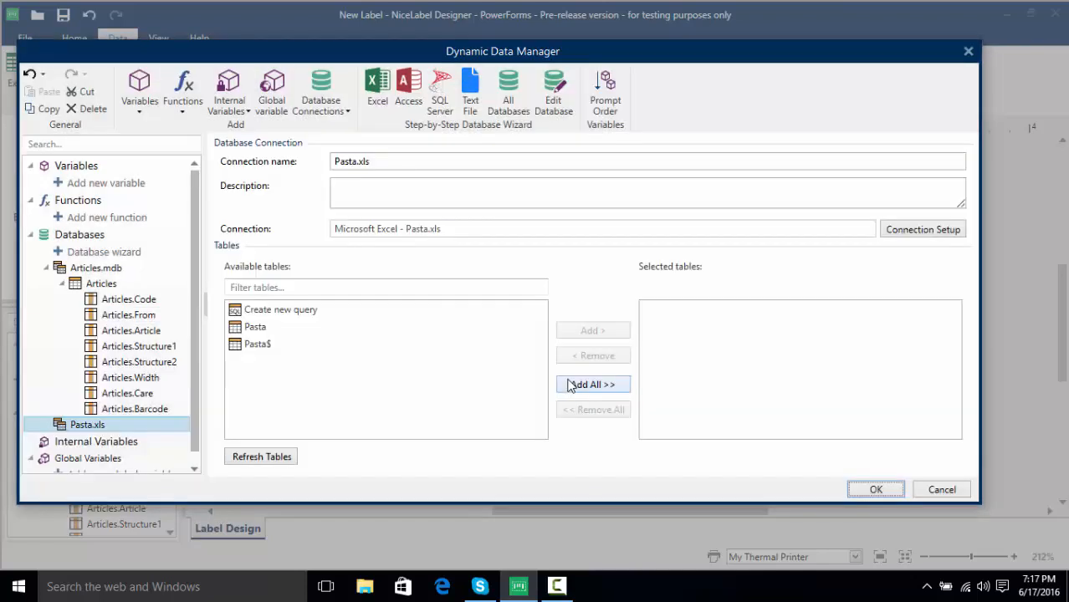
Step: Add the Pasta table to the selected tables of the Pasta.xls connection and accept the Dynamic Data Manager changes
{"action": "left_click", "coordinate": [294, 331]}
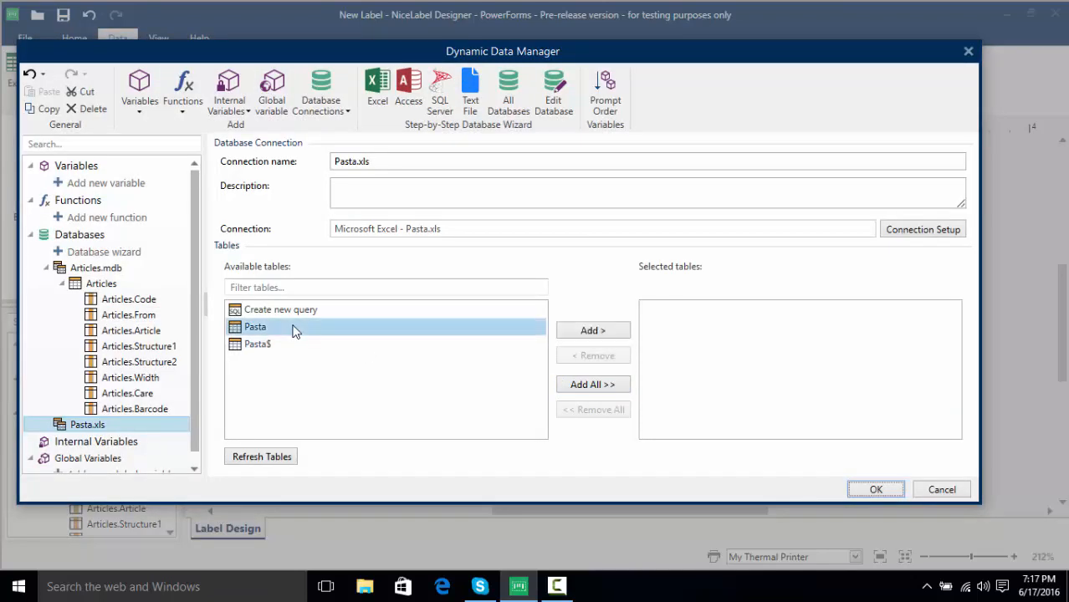
{"action": "left_click", "coordinate": [574, 332]}
{"action": "scroll", "coordinate": [188, 323], "scroll_direction": "down", "scroll_amount": 3}
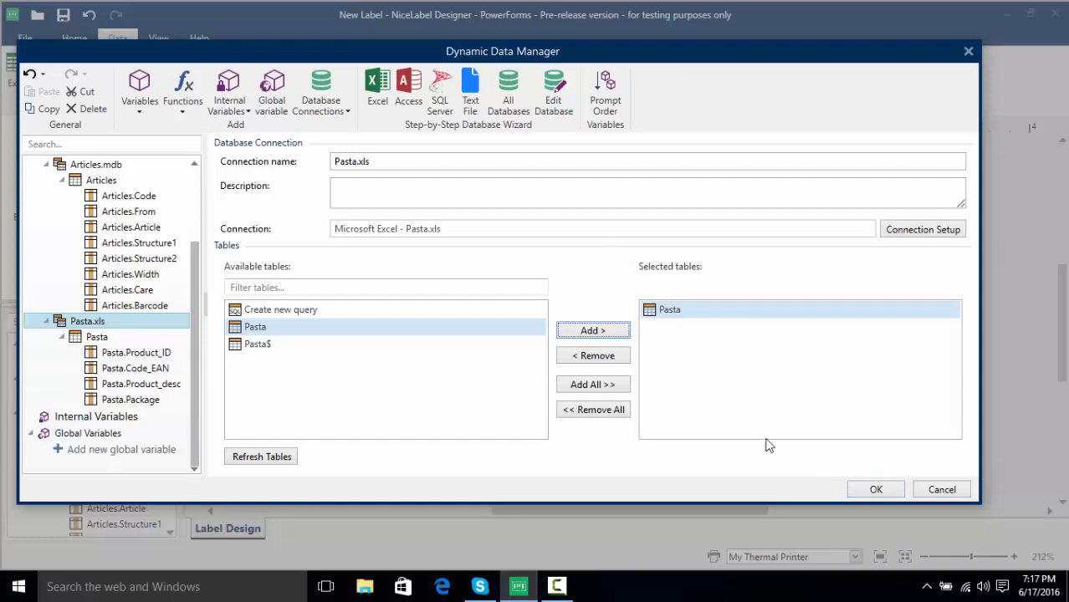
{"action": "left_click", "coordinate": [868, 490]}
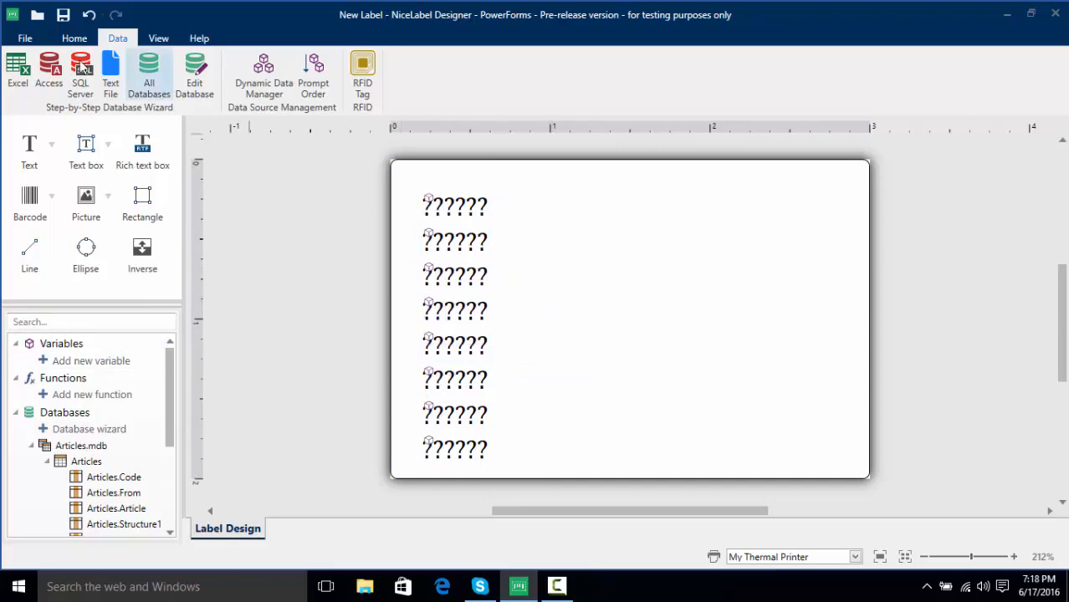
Step: Examine the Articles records and the label preview in the print view, and return to the label design
{"action": "left_click", "coordinate": [35, 41]}
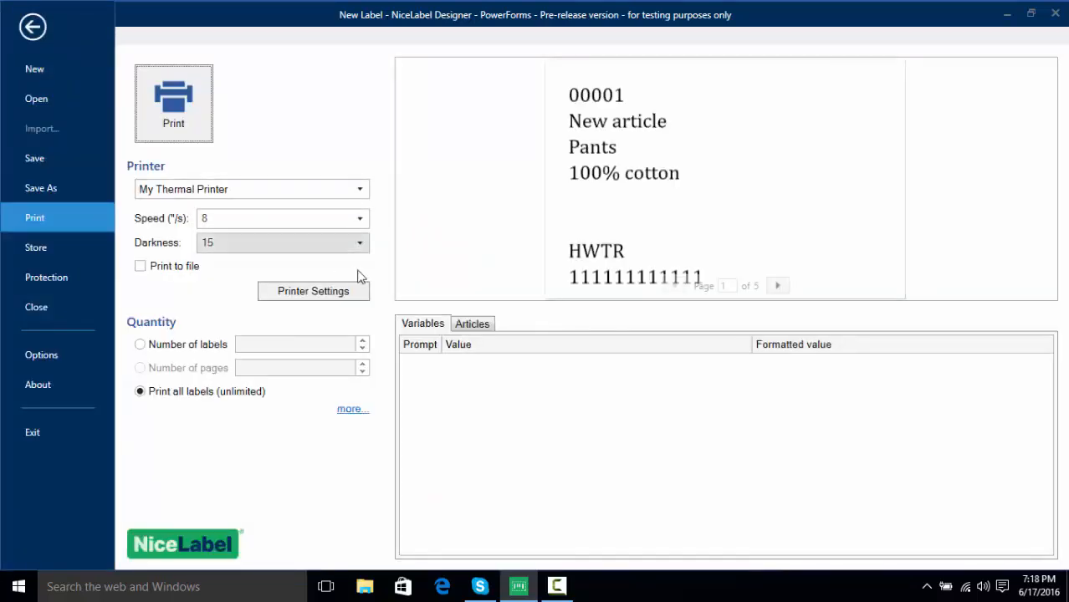
{"action": "left_click", "coordinate": [461, 330]}
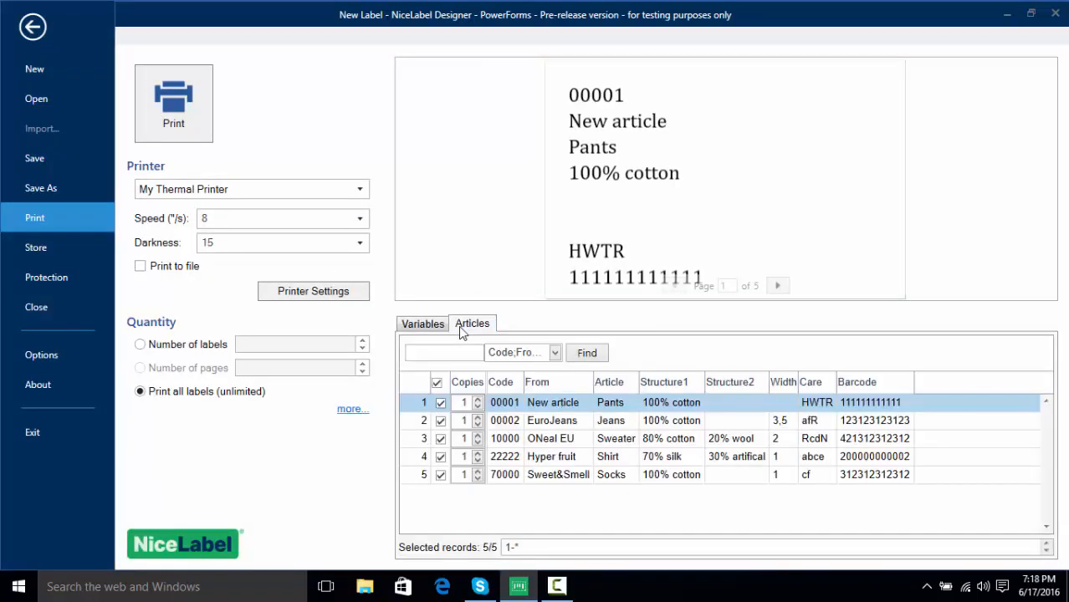
{"action": "left_click", "coordinate": [35, 30]}
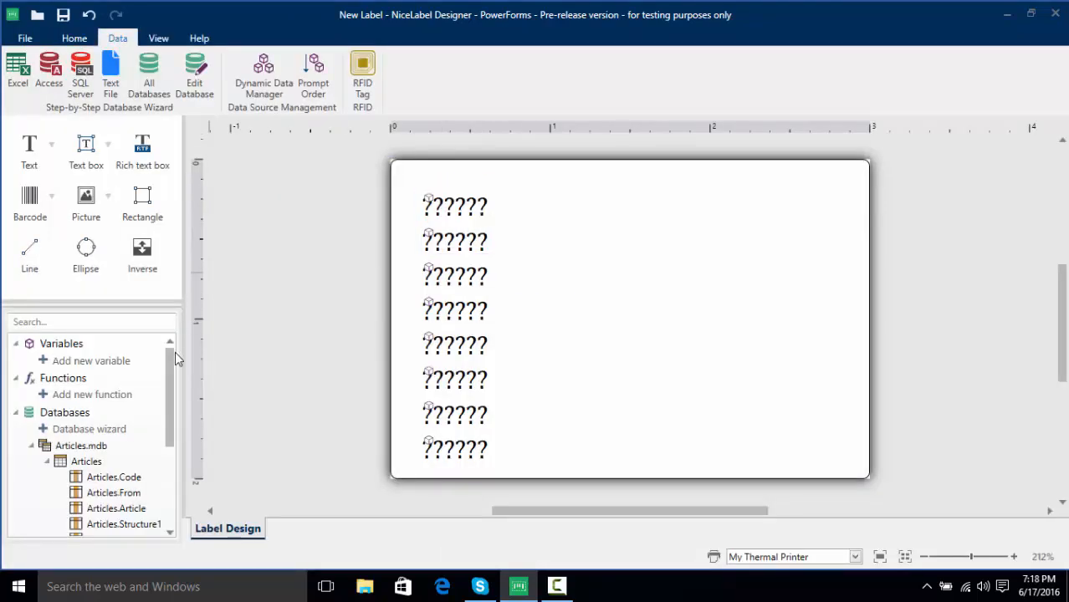
Step: Place the Pasta.Product_ID field in the label's upper right area and check the Pasta records in the print view
{"action": "left_click_drag", "start_coordinate": [171, 394], "coordinate": [657, 251]}
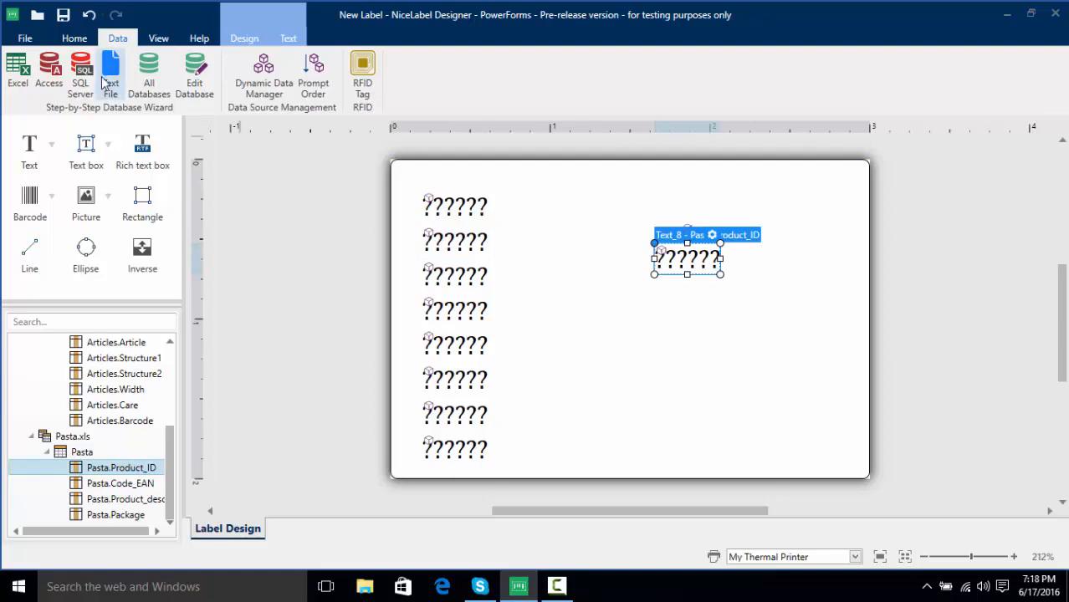
{"action": "left_click", "coordinate": [26, 39]}
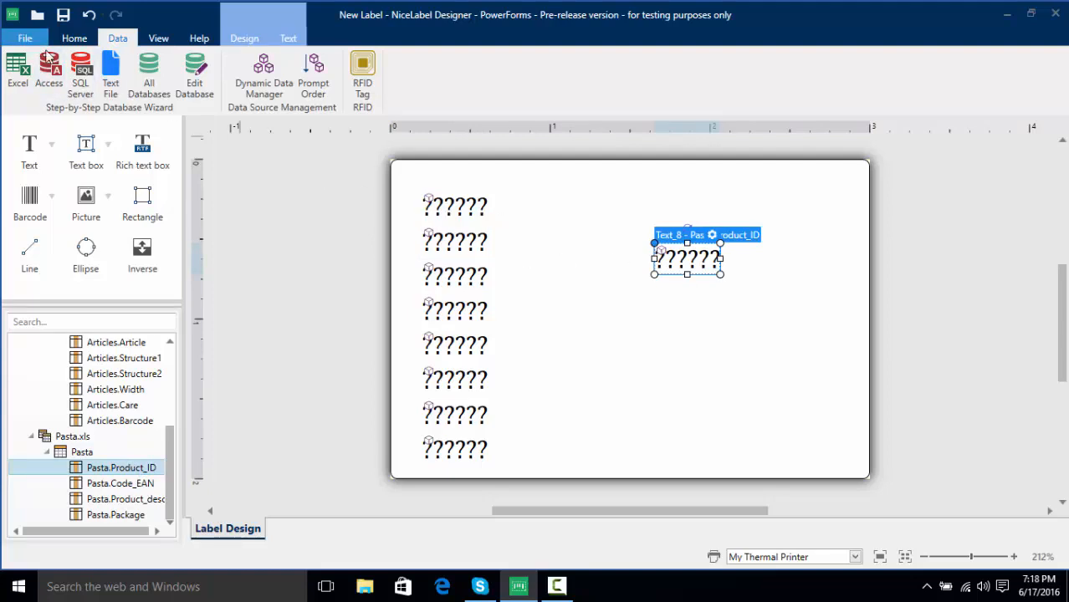
{"action": "left_click", "coordinate": [489, 326]}
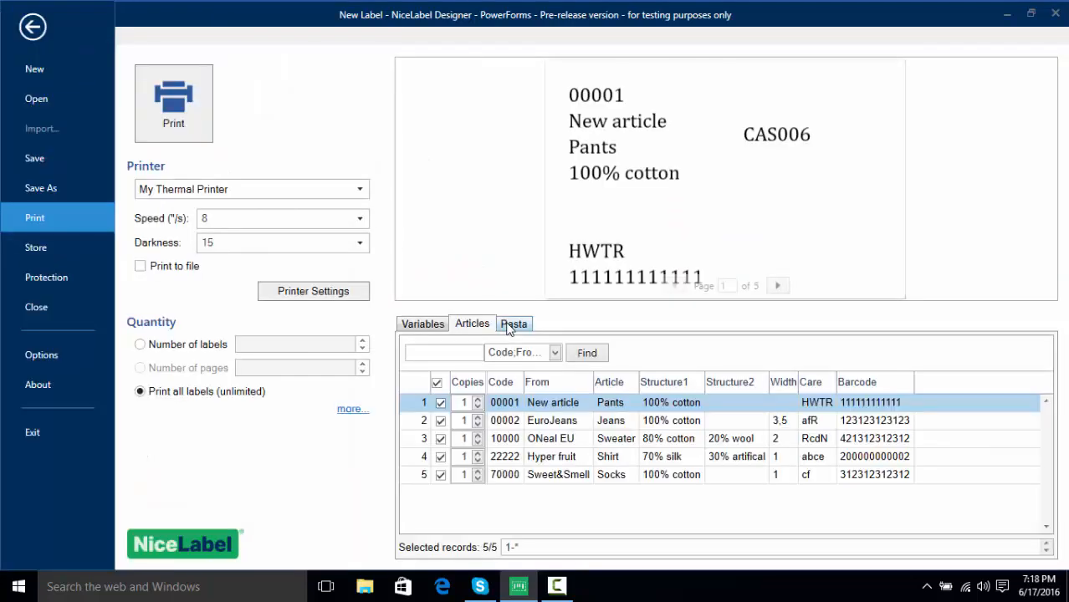
{"action": "left_click", "coordinate": [511, 327]}
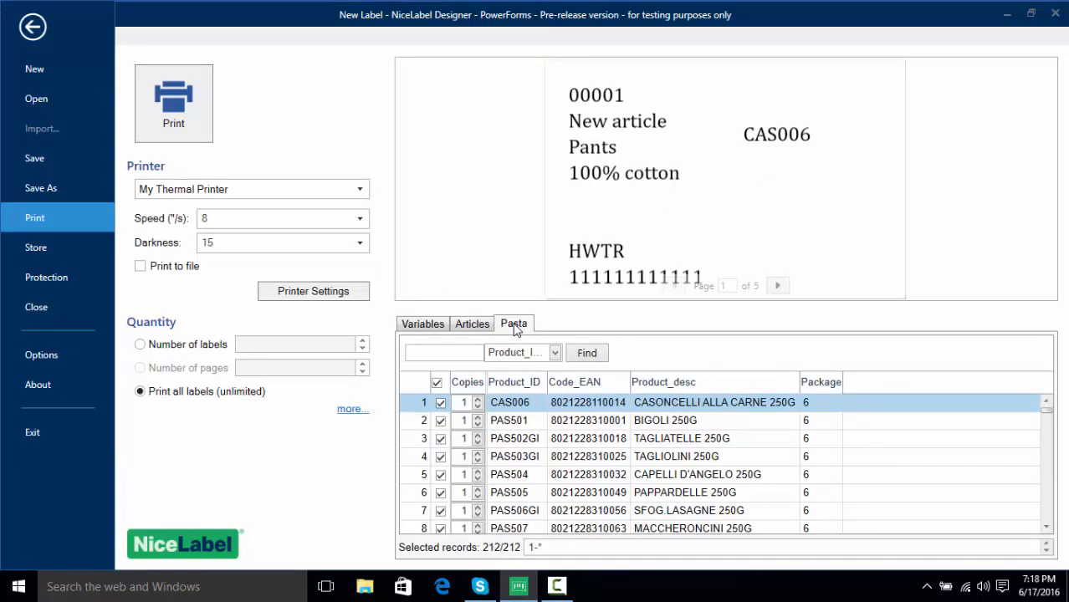